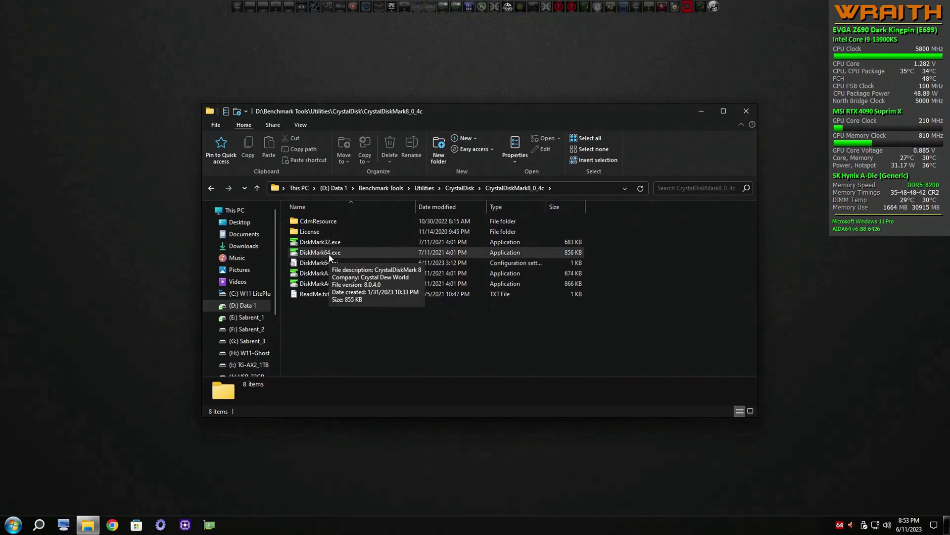
# - Launch DiskMark64.exe, close the folder window and arrange four CrystalDiskMark instances in a two-by-two grid on the desktop
pyautogui.doubleClick(329, 253)
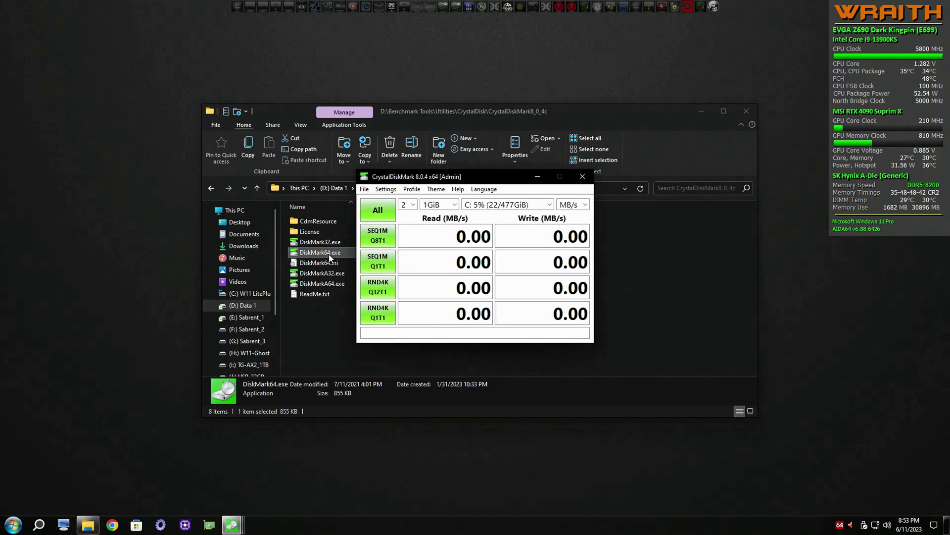
pyautogui.click(747, 112)
pyautogui.moveTo(456, 181); pyautogui.dragTo(153, 44)
pyautogui.moveTo(408, 171); pyautogui.dragTo(131, 222)
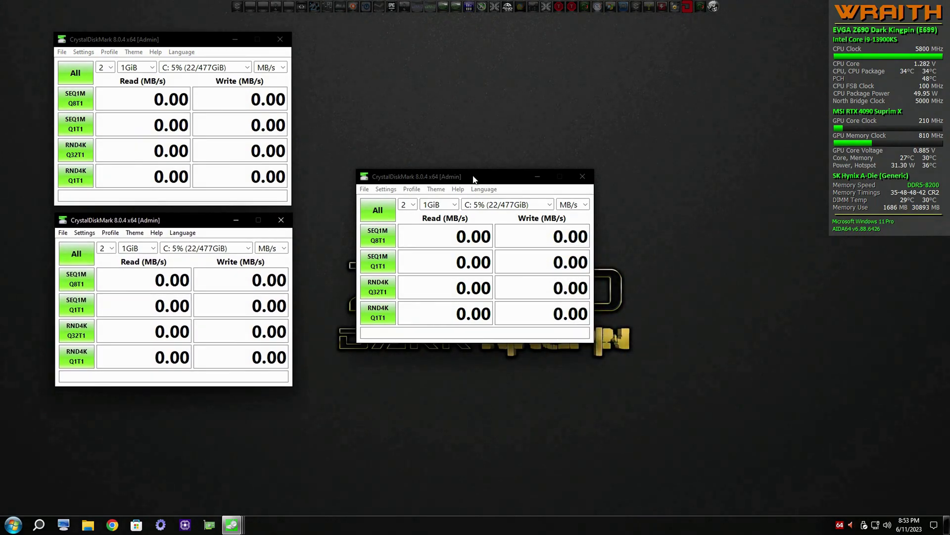
pyautogui.moveTo(474, 178); pyautogui.dragTo(478, 44)
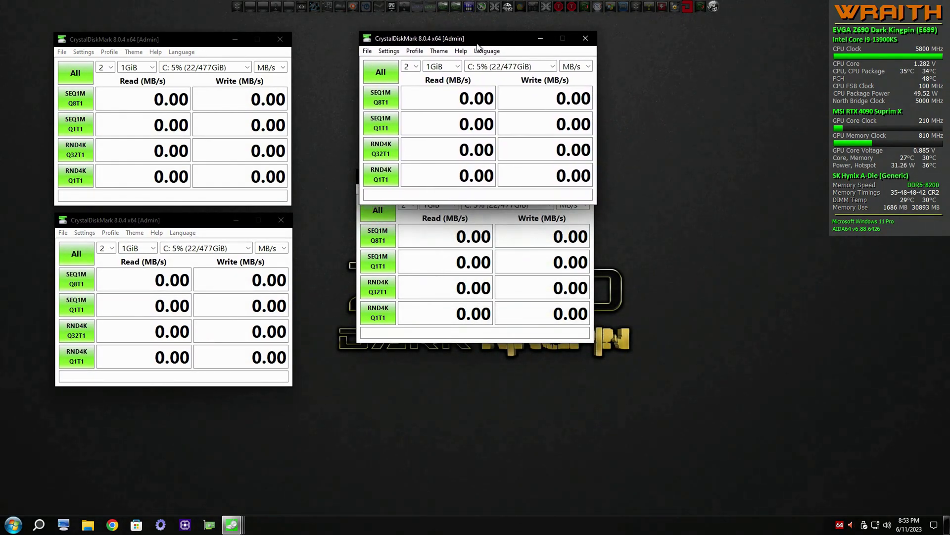
pyautogui.click(420, 238)
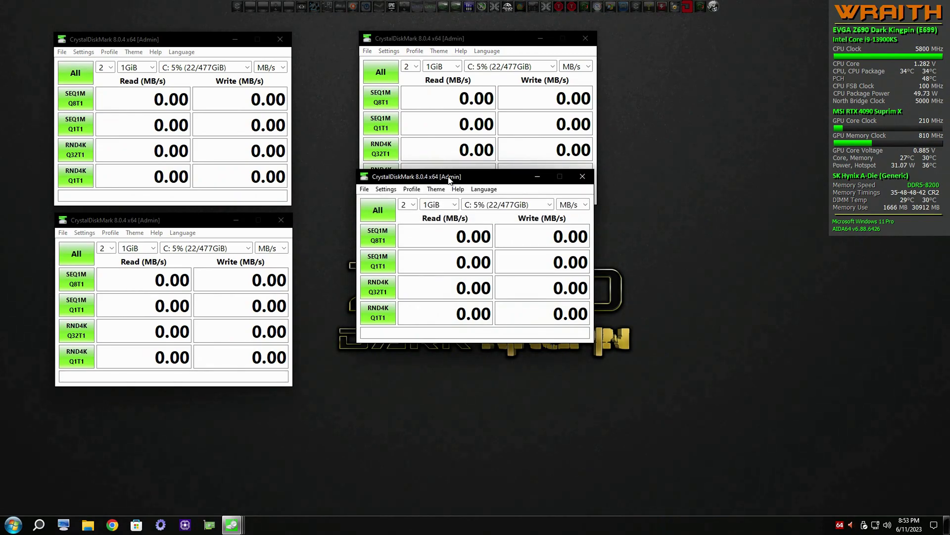
pyautogui.moveTo(450, 178); pyautogui.dragTo(453, 221)
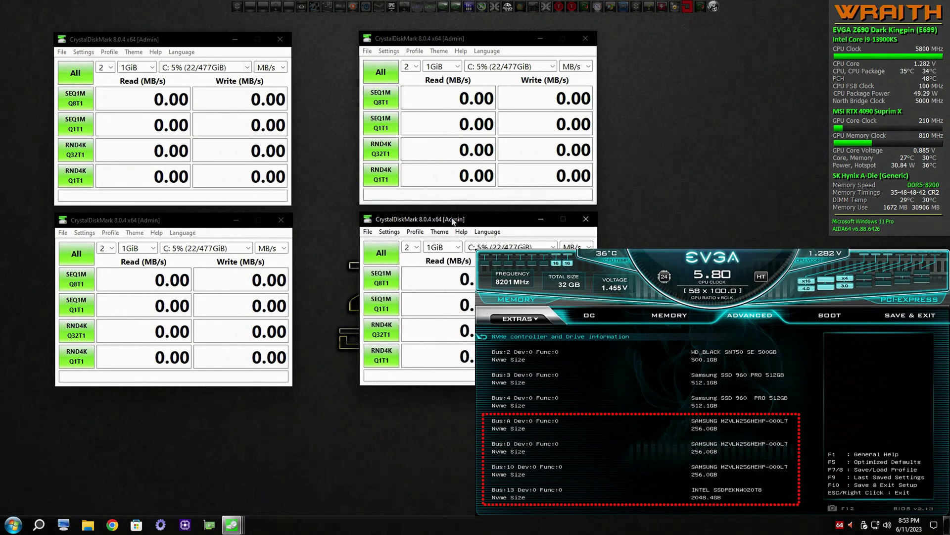
# - Assign drives E and F to the upper two CrystalDiskMark windows and drives G and H to the lower two
pyautogui.click(248, 68)
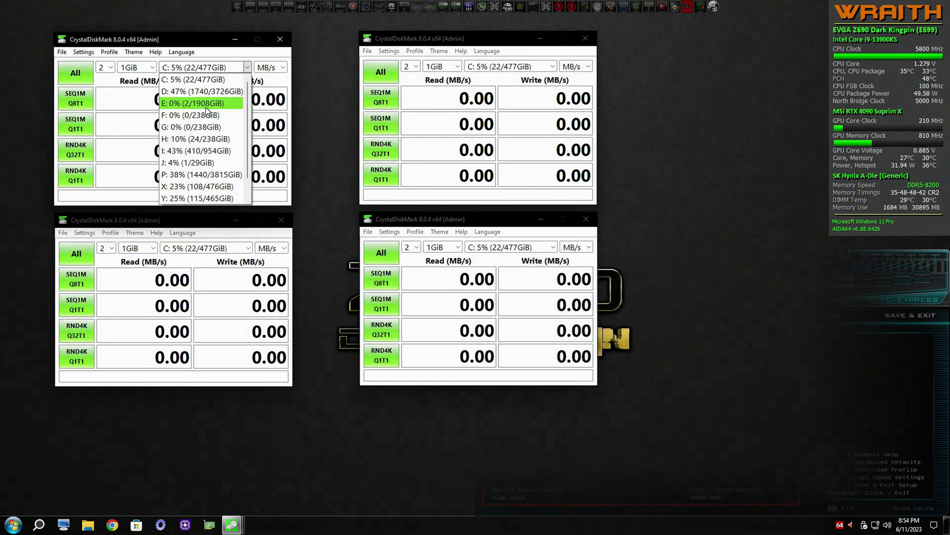
pyautogui.click(206, 107)
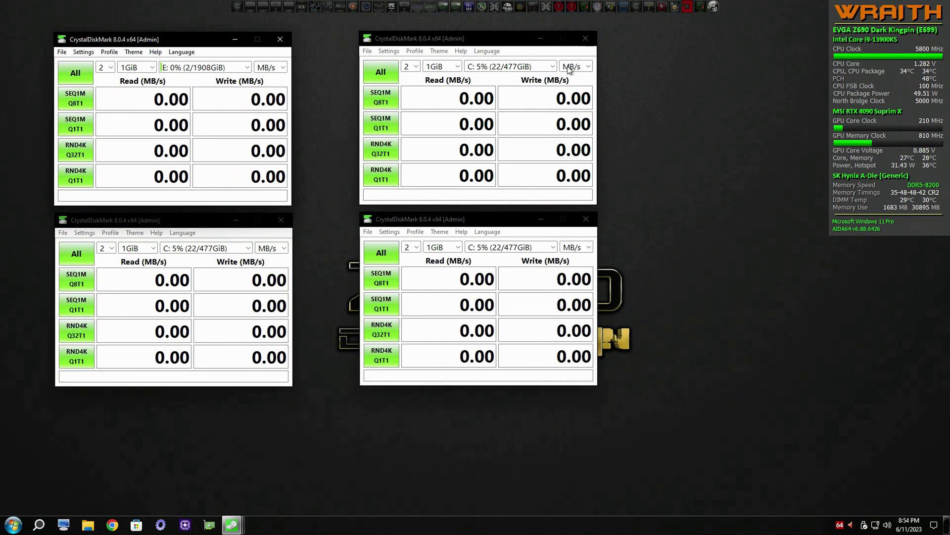
pyautogui.click(553, 66)
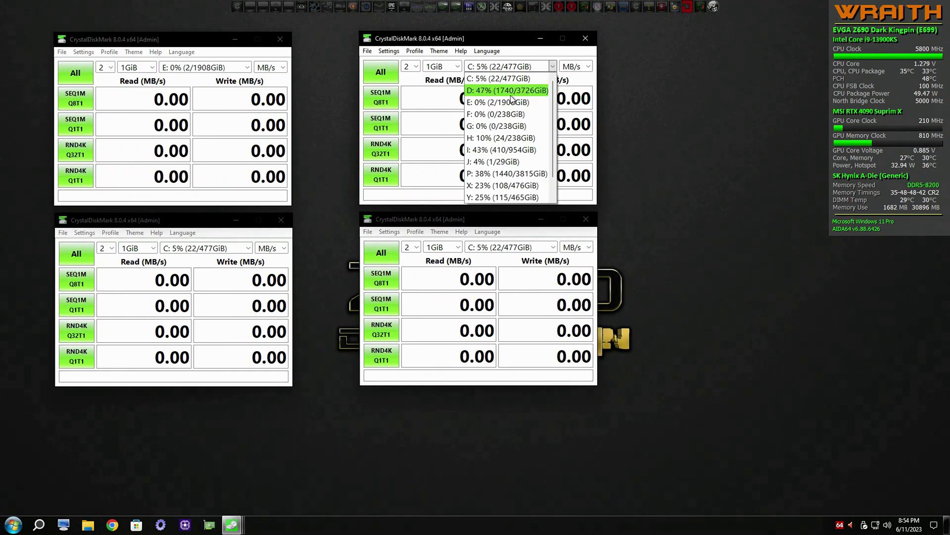
pyautogui.click(494, 115)
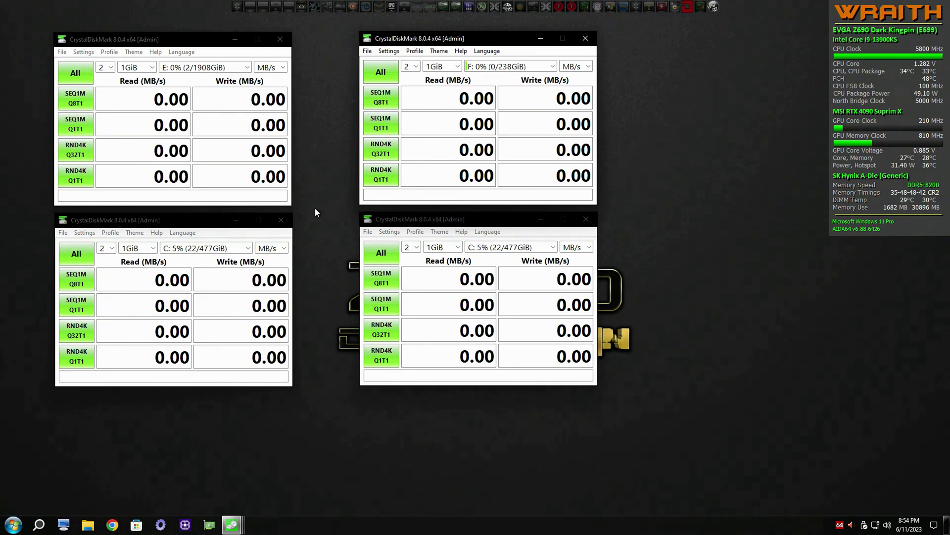
pyautogui.click(247, 248)
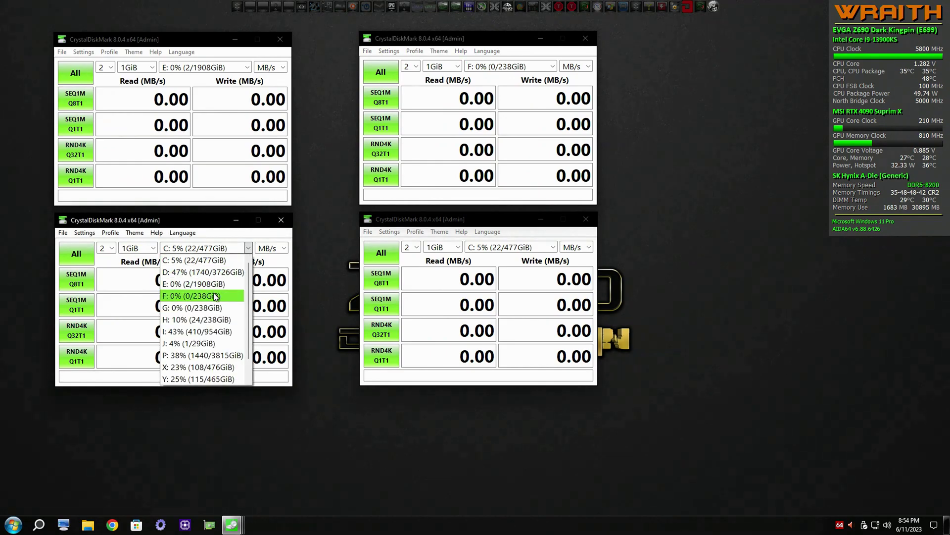
pyautogui.click(206, 308)
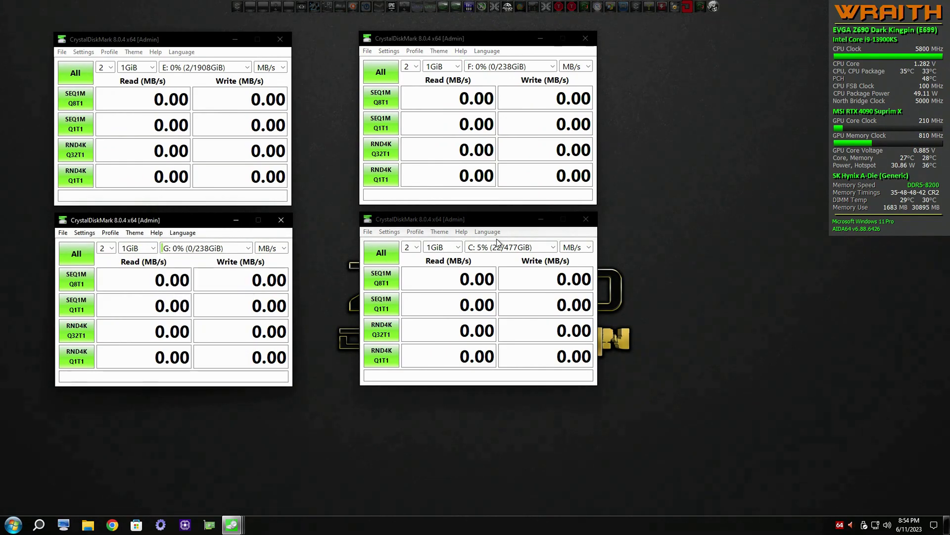
pyautogui.click(555, 246)
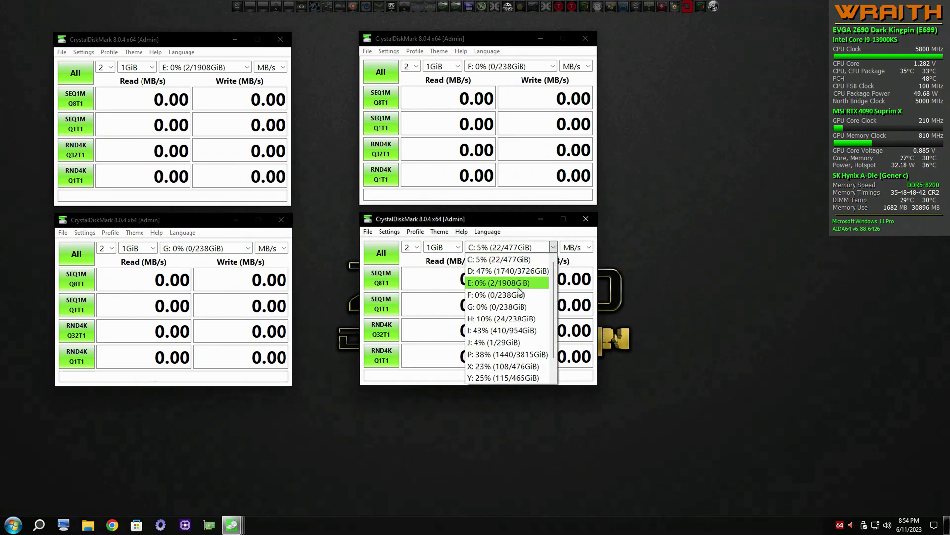
pyautogui.click(504, 318)
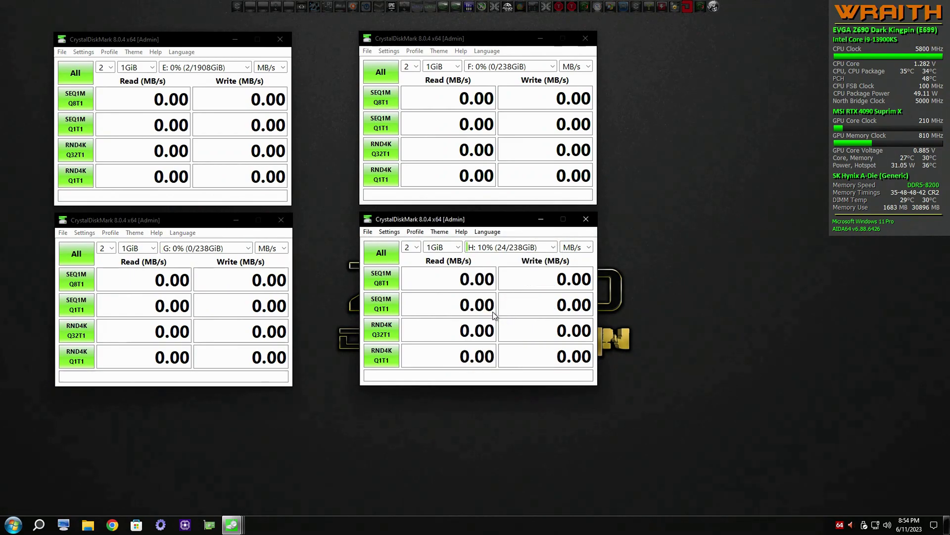
# - Run the complete test set on drives E, F, G and H, with a separate SEQ1M Q8T1 test on G beforehand
pyautogui.click(72, 76)
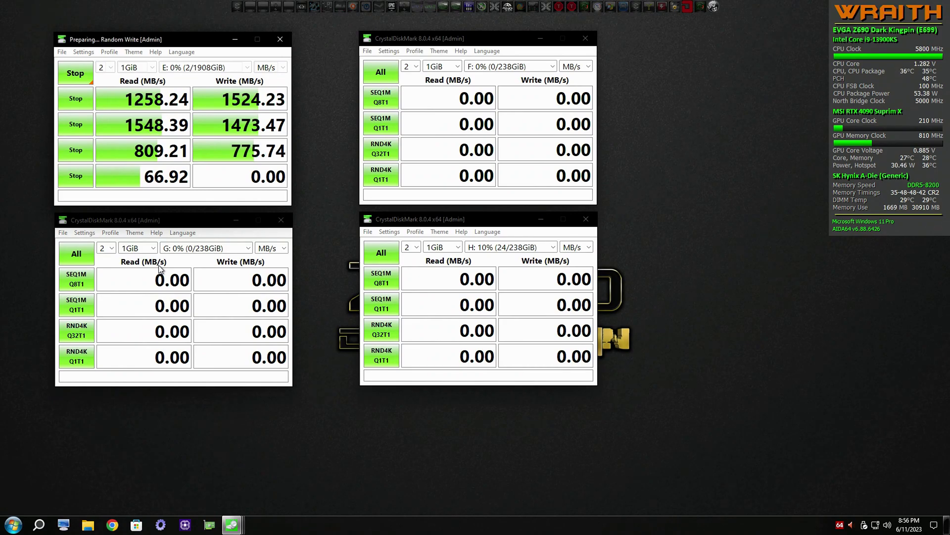
pyautogui.click(381, 72)
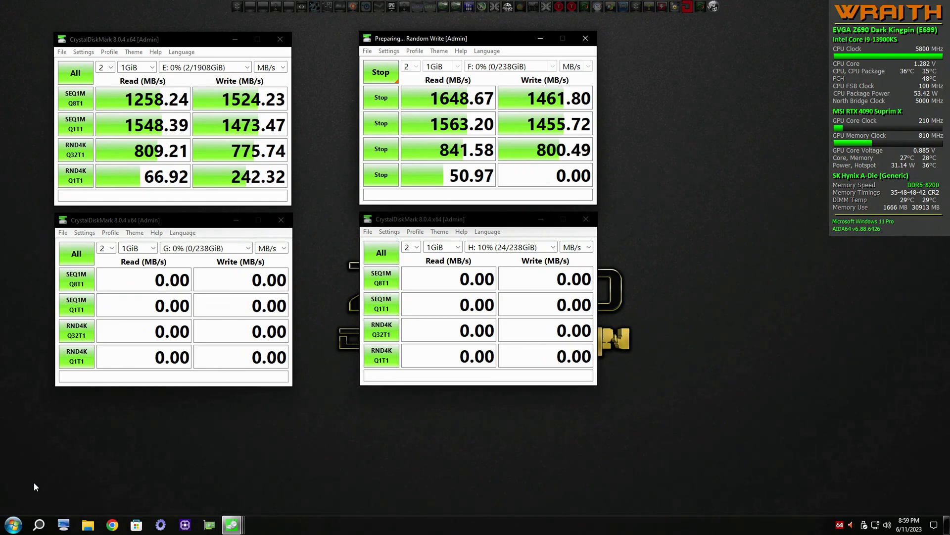
pyautogui.click(77, 281)
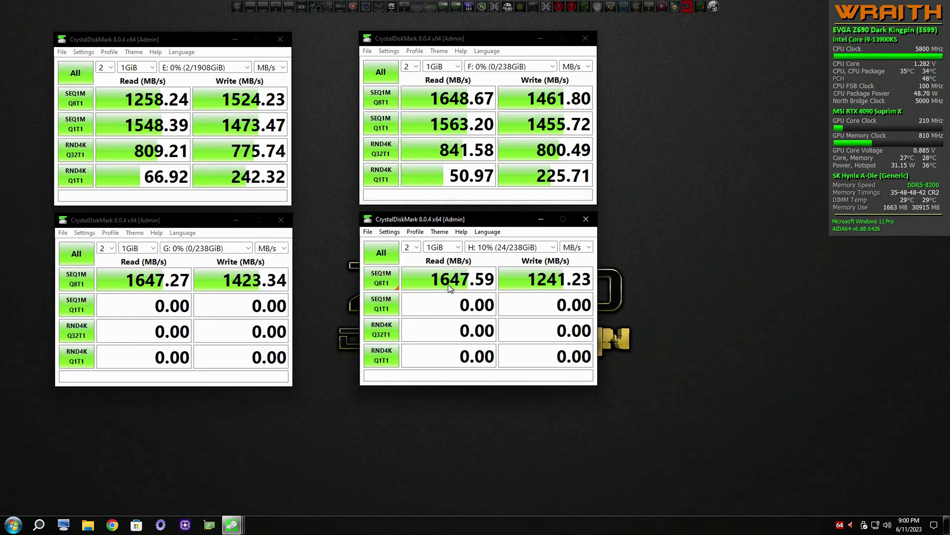
pyautogui.click(77, 280)
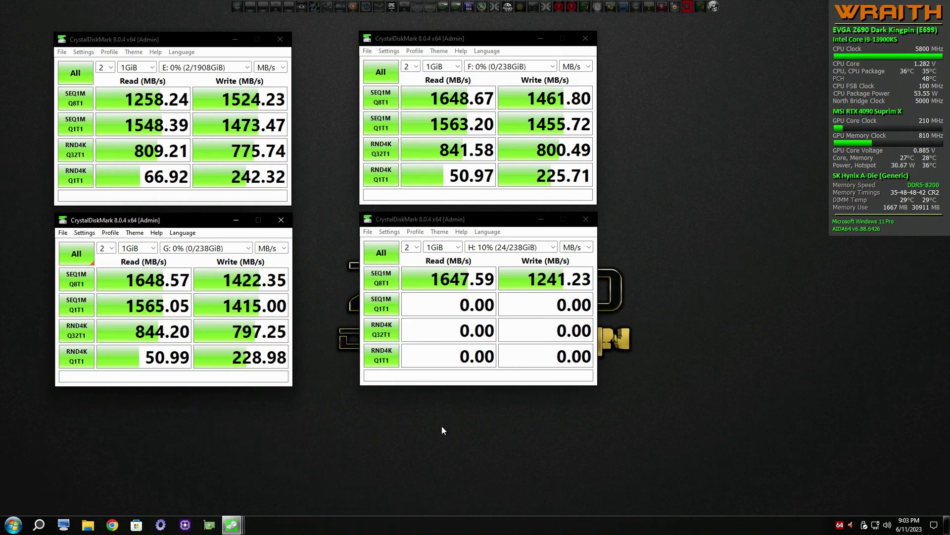
pyautogui.click(381, 253)
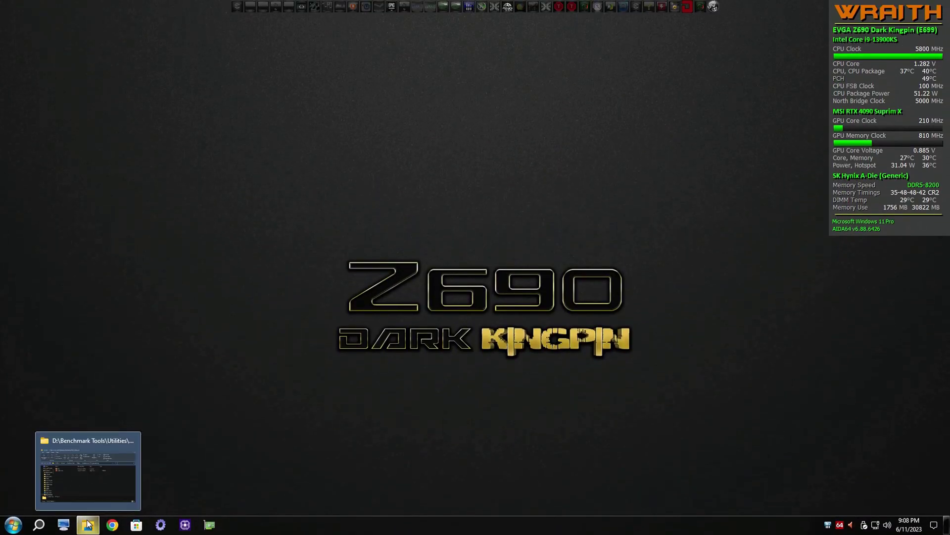
# - Launch AnvilPro.exe from its folder and place the HWiNFO64 sensor window beside Anvil's Storage Utilities
pyautogui.click(88, 524)
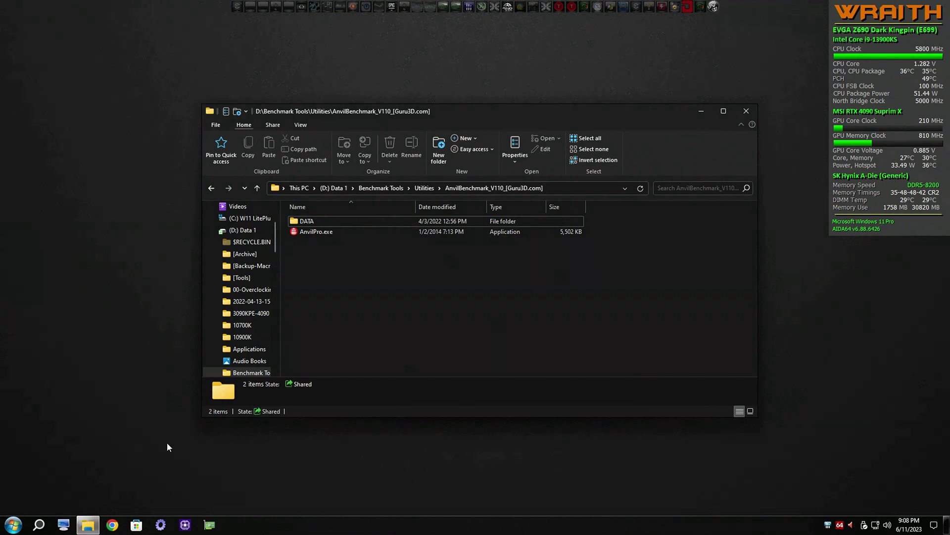
pyautogui.click(327, 231)
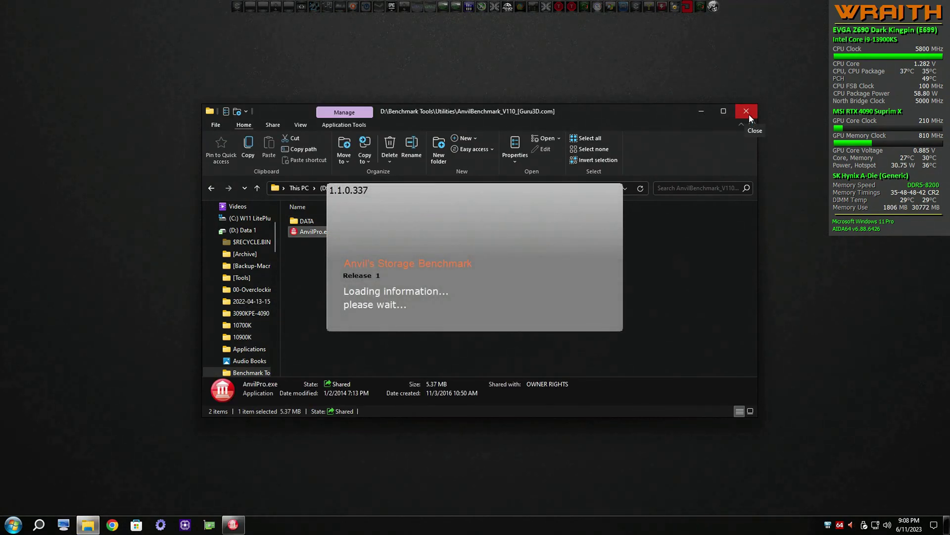
pyautogui.click(749, 115)
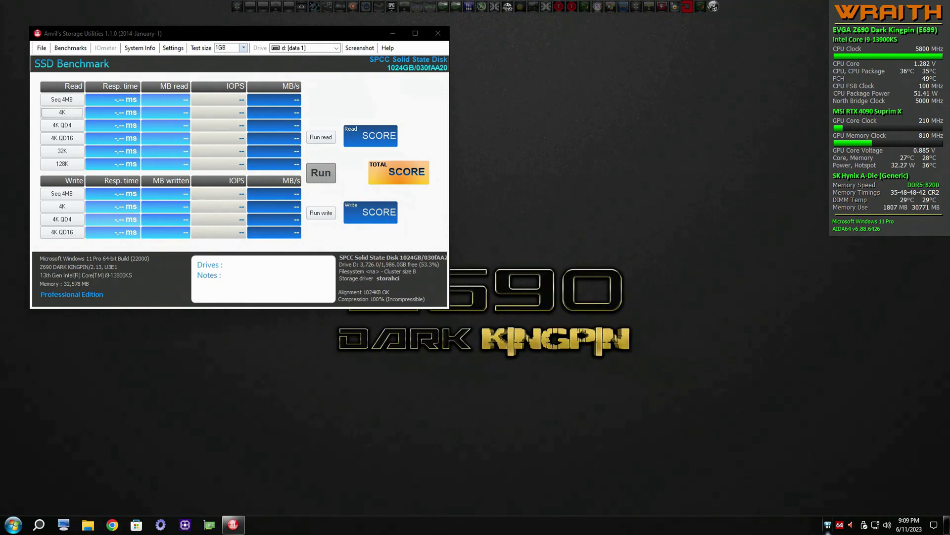
pyautogui.click(827, 526)
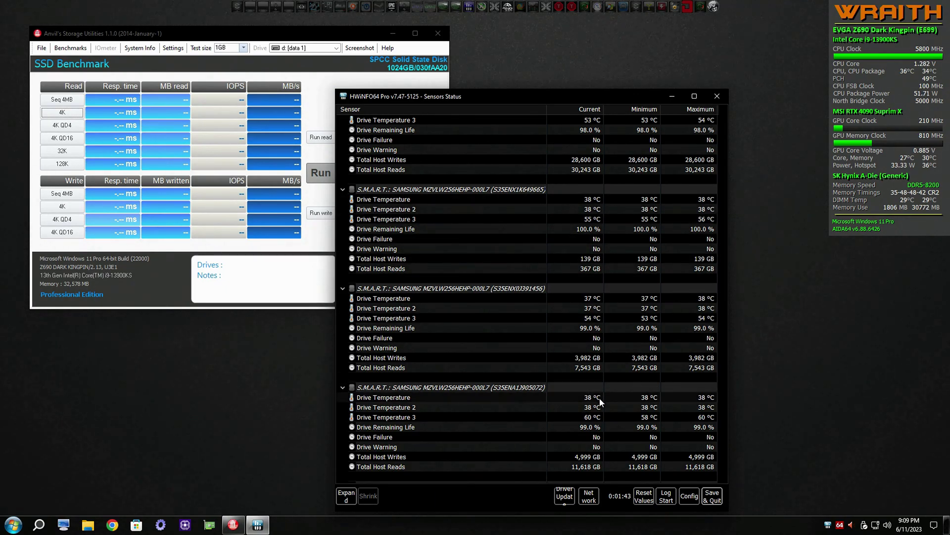
pyautogui.moveTo(540, 103); pyautogui.dragTo(672, 99)
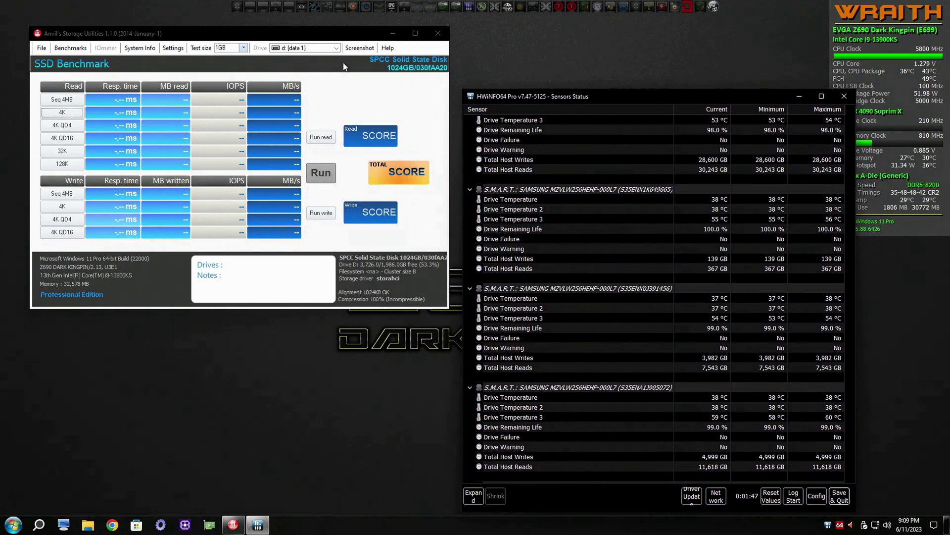
# - Run the full SSD benchmark with a 1GB test size on drive e: [sabrent_1] and on drive f: [sabrent_2]
pyautogui.click(337, 48)
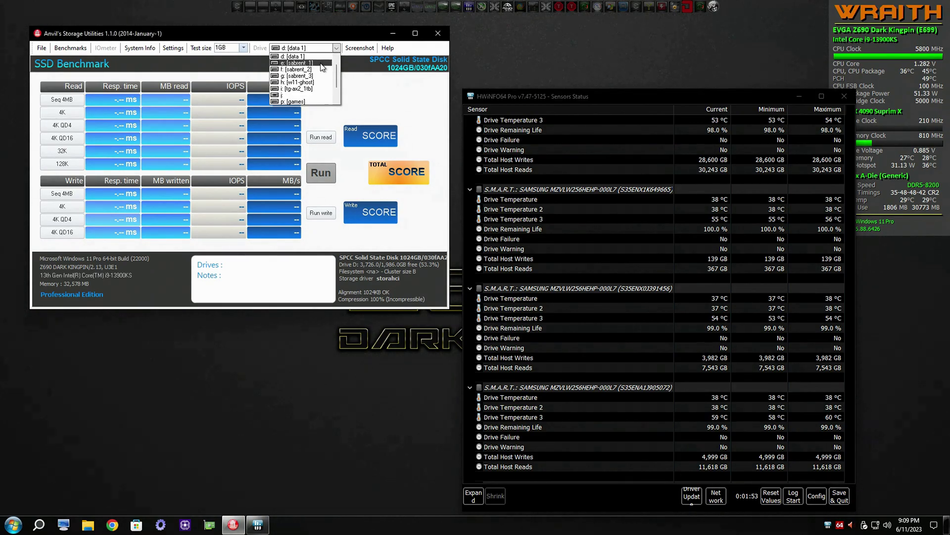
pyautogui.click(320, 63)
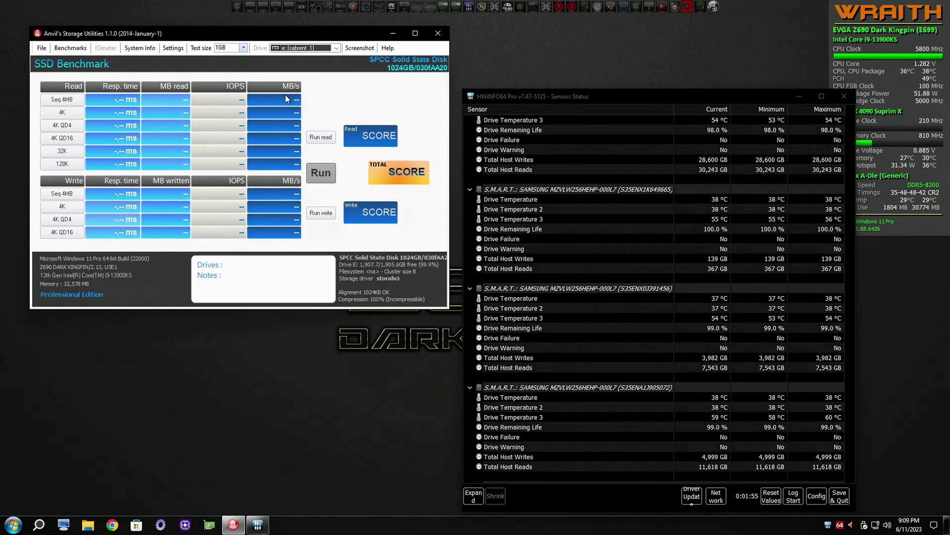
pyautogui.click(311, 174)
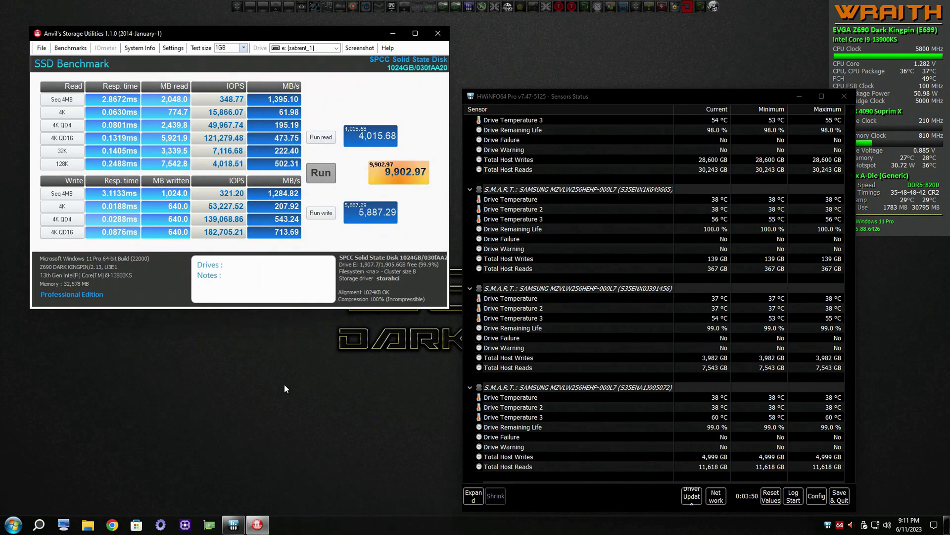
pyautogui.click(337, 47)
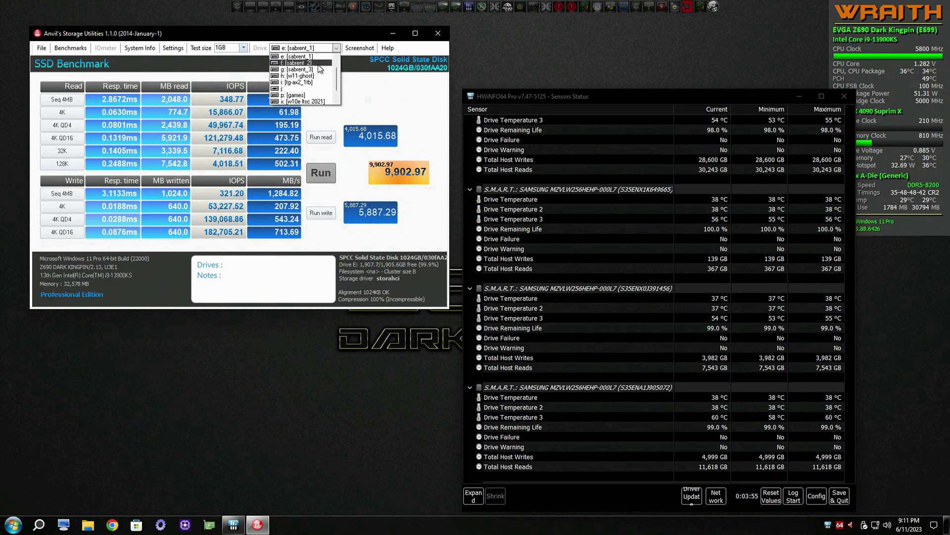
pyautogui.click(303, 64)
pyautogui.click(321, 172)
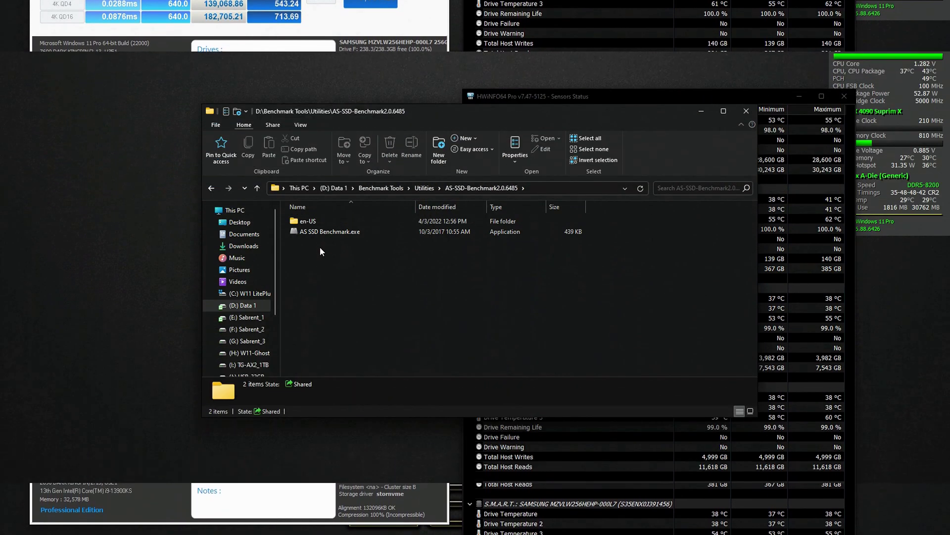
# - Launch AS SSD Benchmark from its folder and benchmark the G: SAMSUNG MZVLW256HEHP-000L7 drive with a 1 GB test size
pyautogui.click(323, 230)
pyautogui.doubleClick(322, 231)
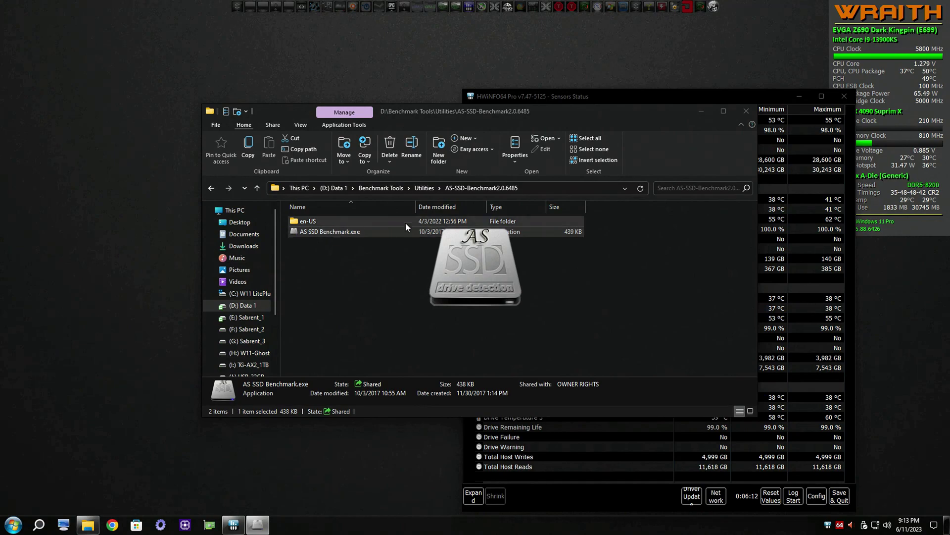
pyautogui.click(752, 111)
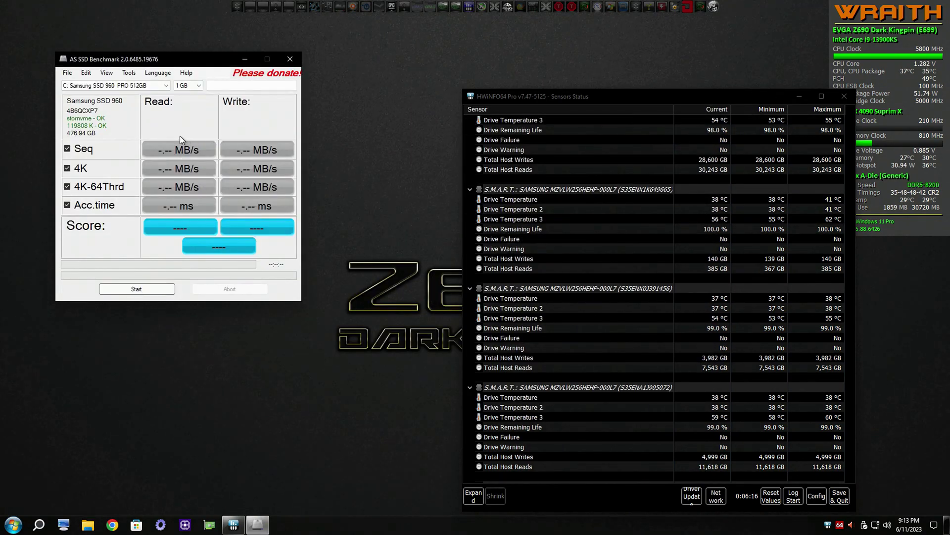
pyautogui.click(166, 84)
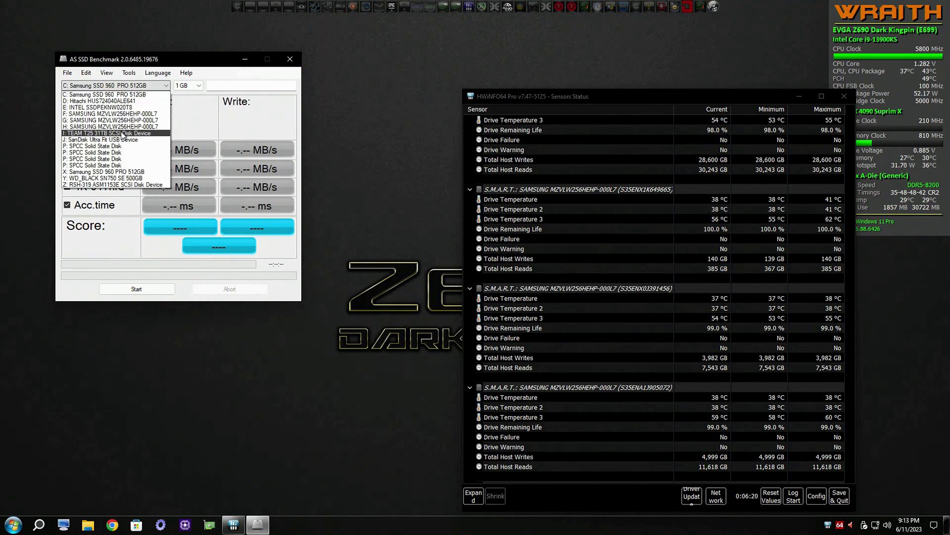
pyautogui.click(132, 120)
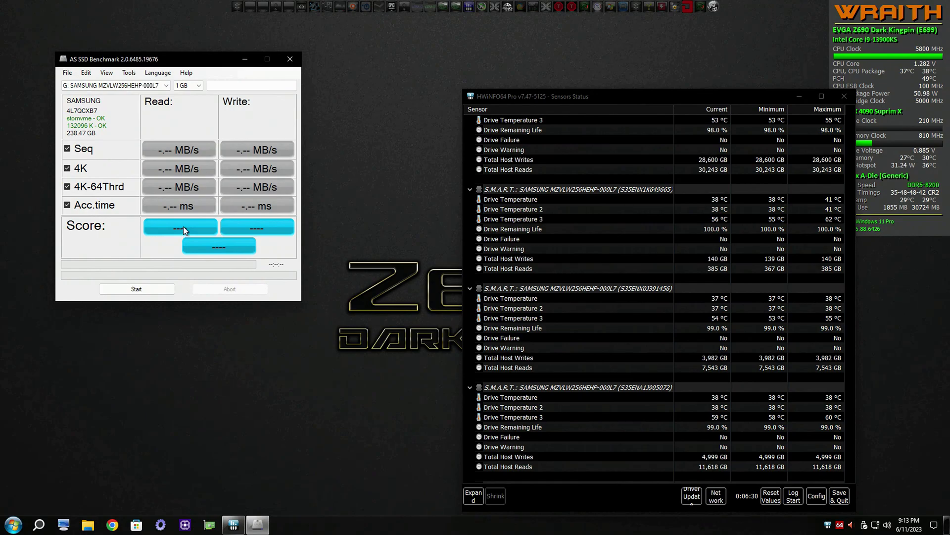
pyautogui.click(137, 289)
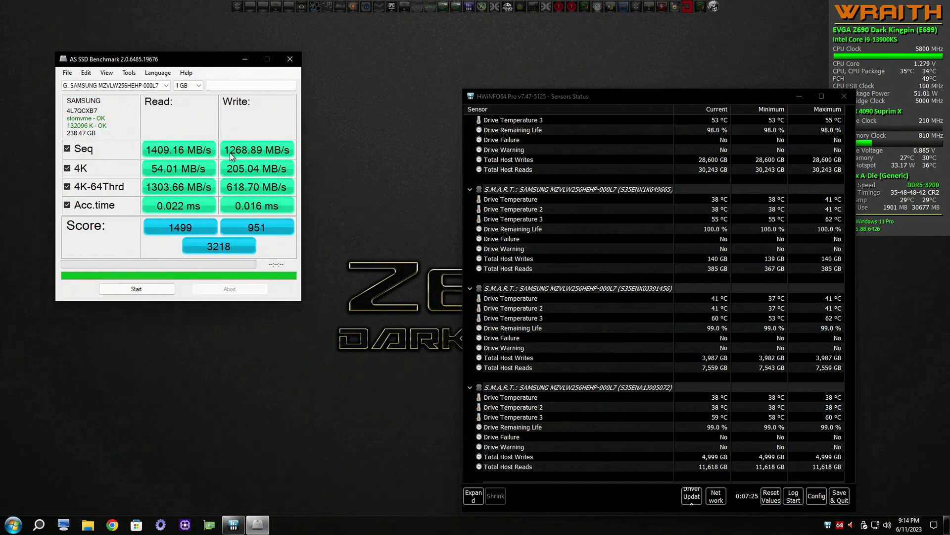
# - Benchmark the H: SAMSUNG MZVLW256HEHP-000L7 drive and close both AS SSD Benchmark and the HWiNFO64 sensor window
pyautogui.click(159, 85)
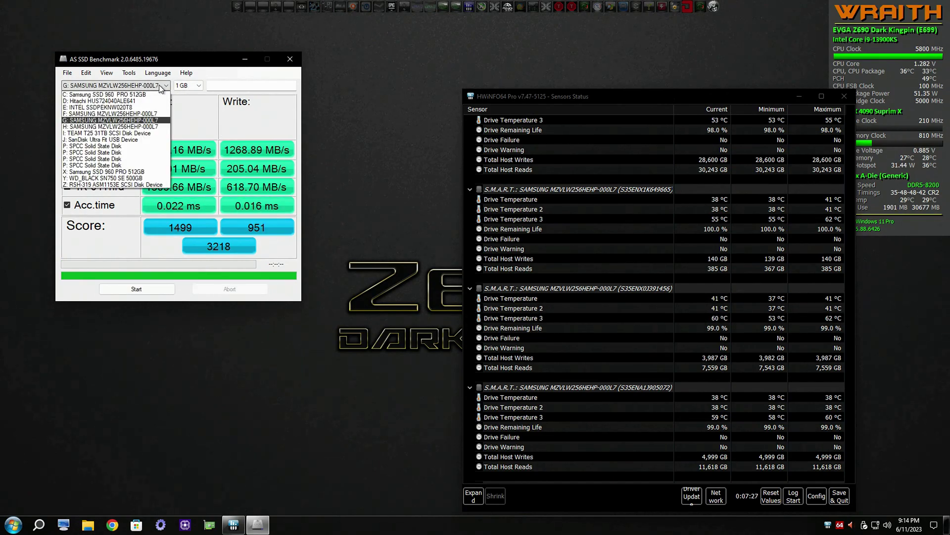
pyautogui.click(109, 127)
pyautogui.click(148, 289)
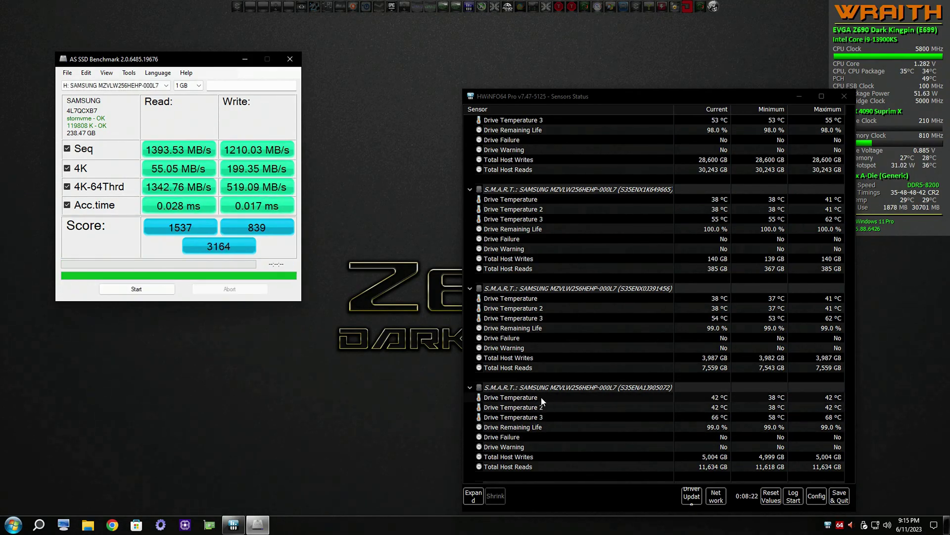
pyautogui.click(290, 60)
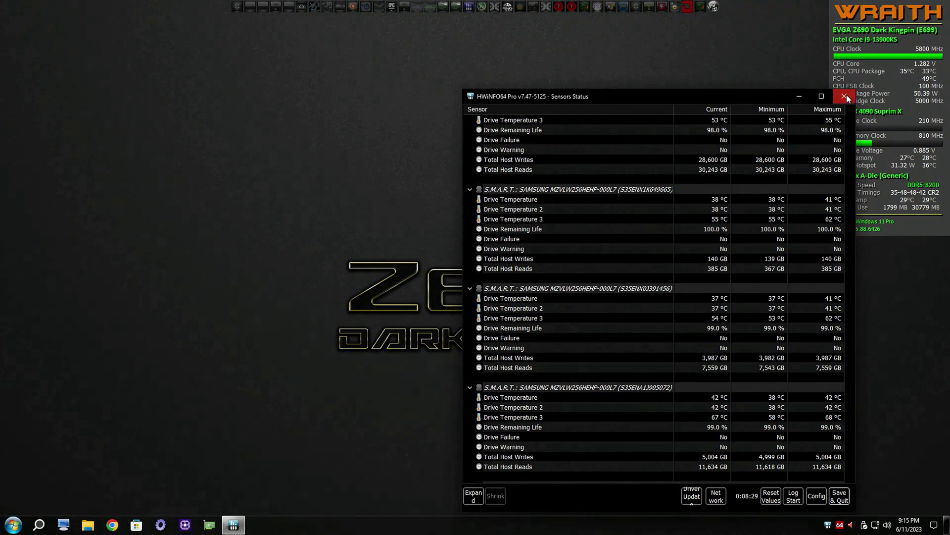
pyautogui.click(845, 97)
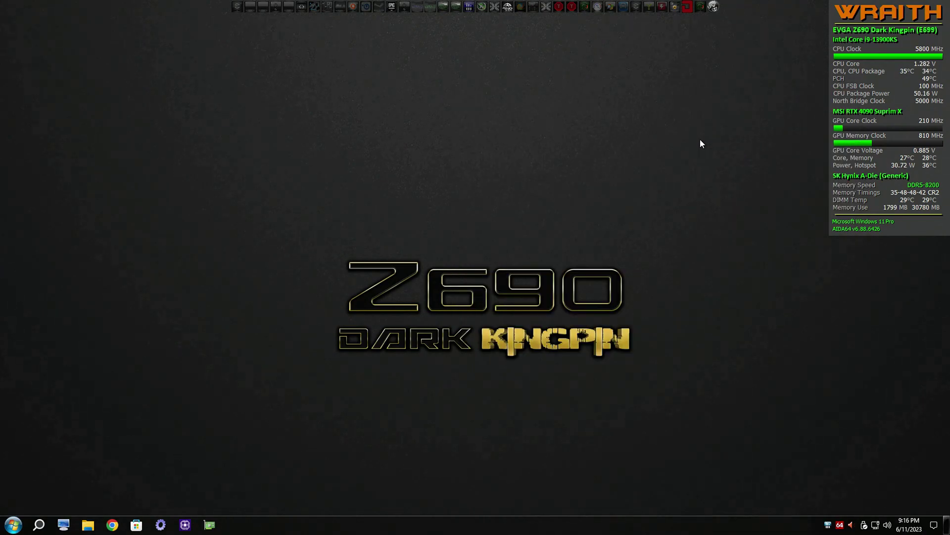